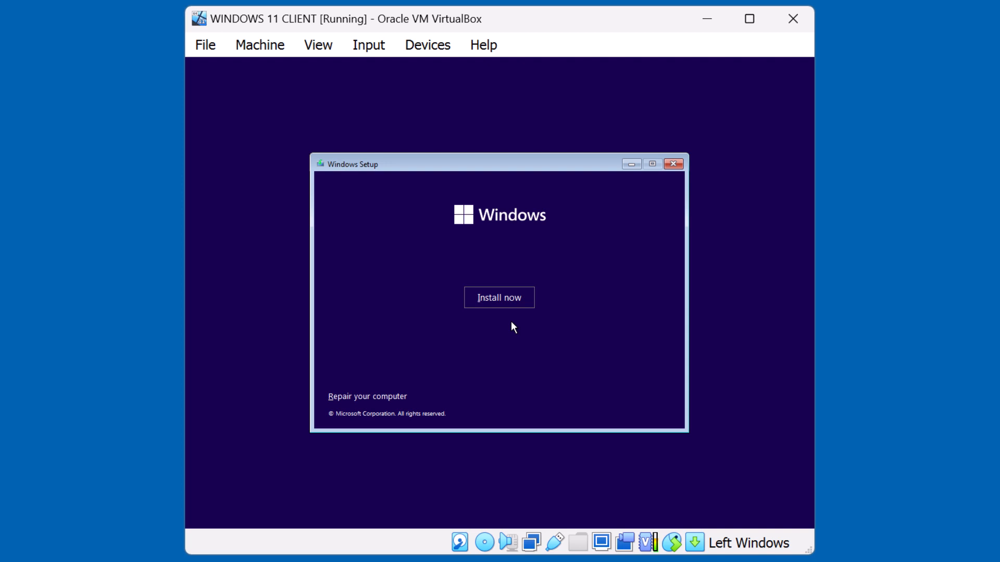
Step: Start the installation, choose the Windows 11 Pro edition, and accept the Microsoft license terms
{"action": "left_click", "coordinate": [511, 303]}
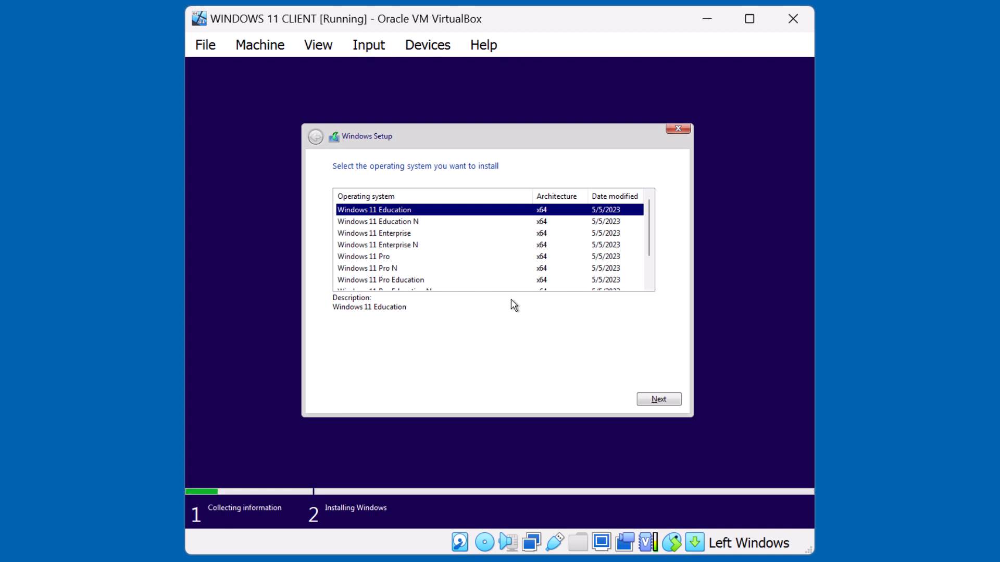
{"action": "left_click", "coordinate": [411, 258]}
{"action": "left_click", "coordinate": [659, 401]}
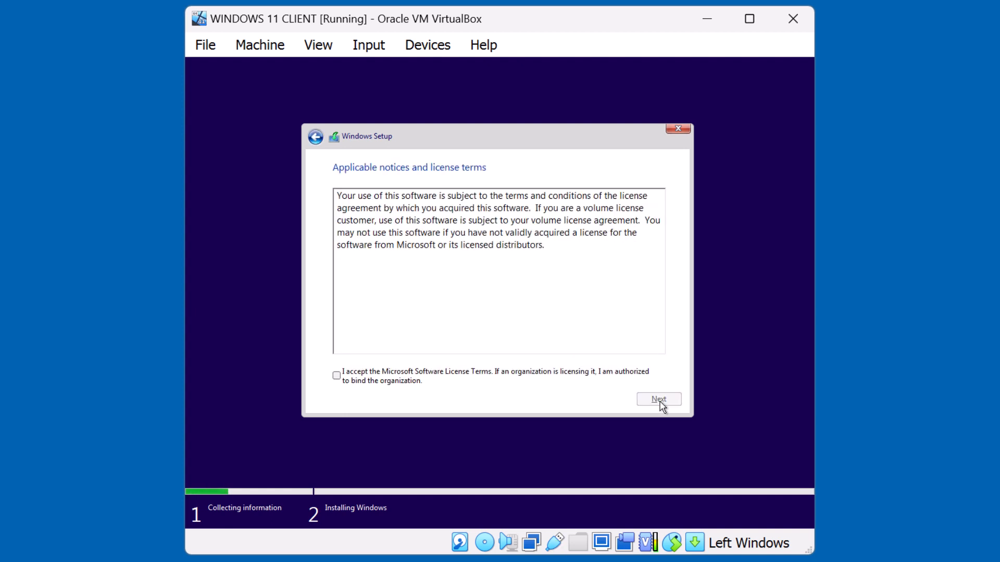
{"action": "left_click", "coordinate": [510, 379]}
{"action": "left_click", "coordinate": [662, 400]}
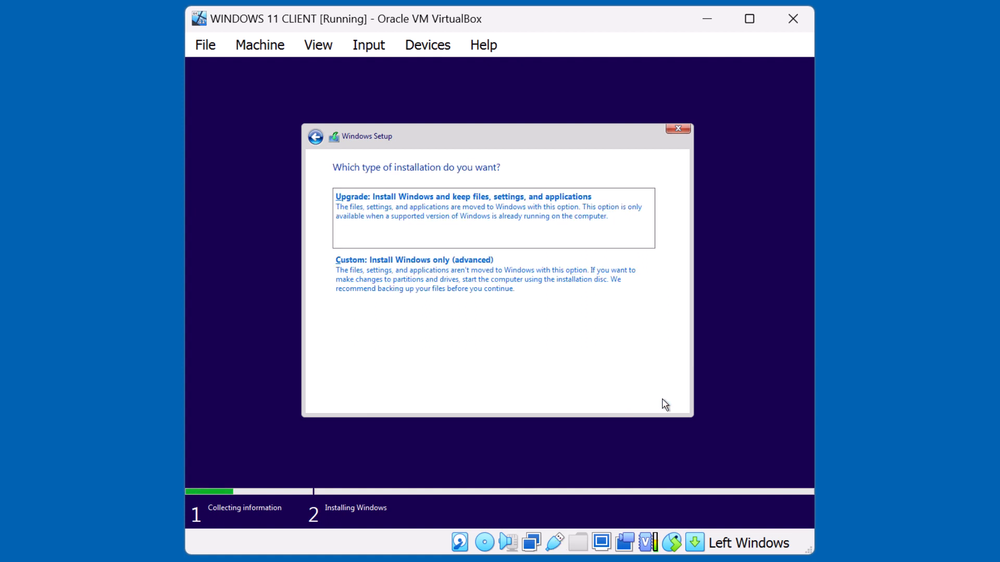
Step: Choose the Custom: Install Windows only (advanced) installation type
{"action": "left_click", "coordinate": [492, 324]}
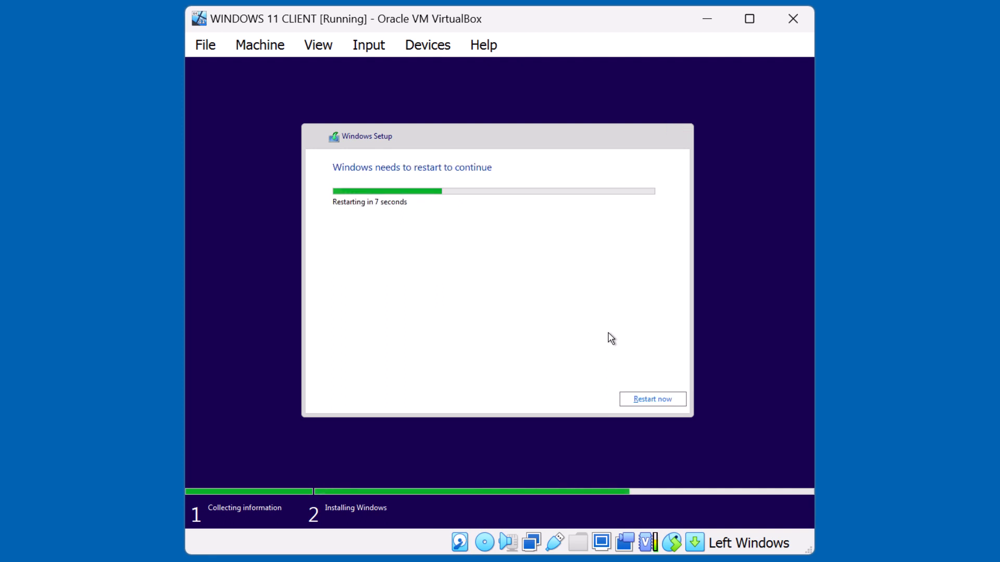
Step: Restart the VM, then confirm United States as region and US as keyboard layout
{"action": "left_click", "coordinate": [637, 400]}
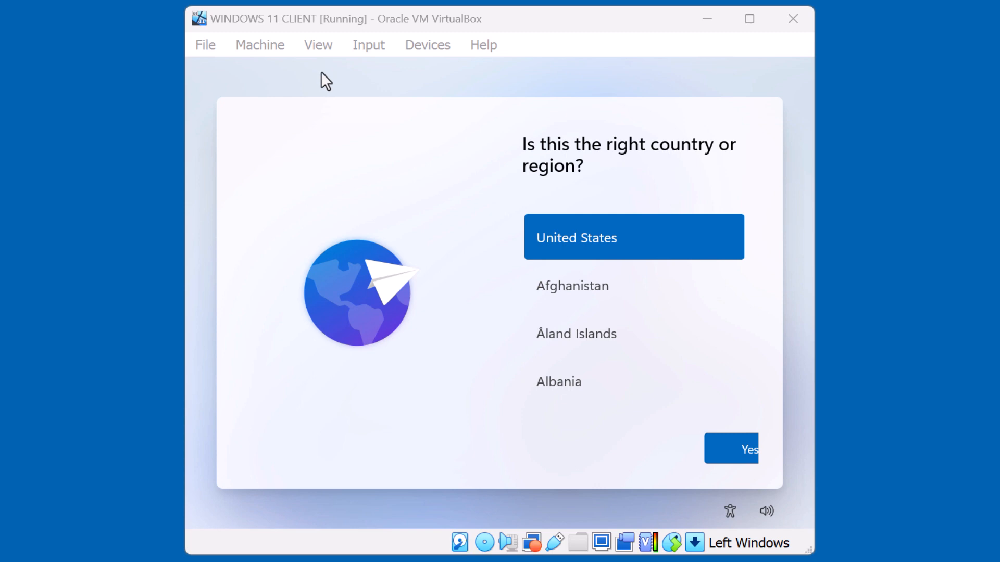
{"action": "left_click", "coordinate": [724, 451]}
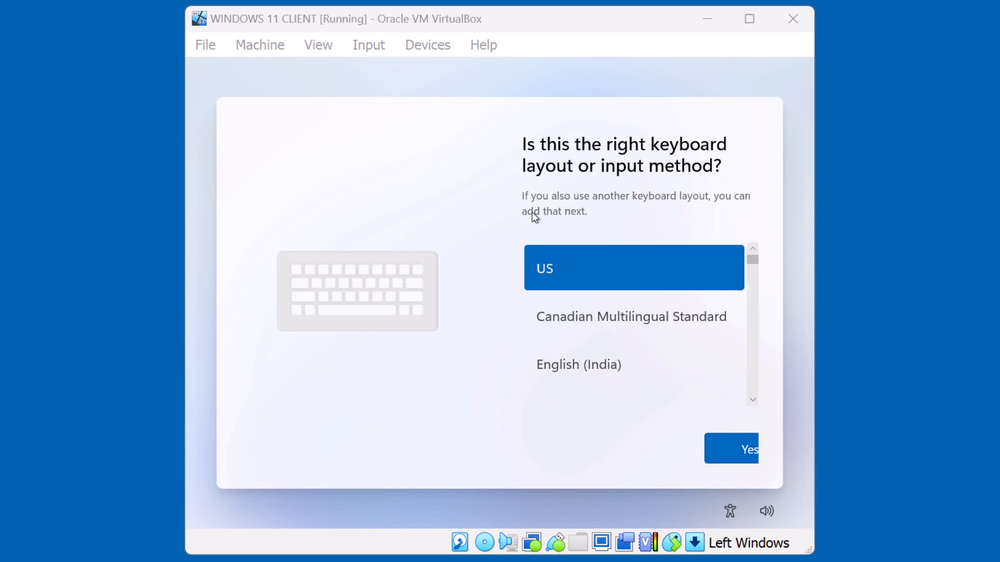
{"action": "left_click", "coordinate": [723, 451]}
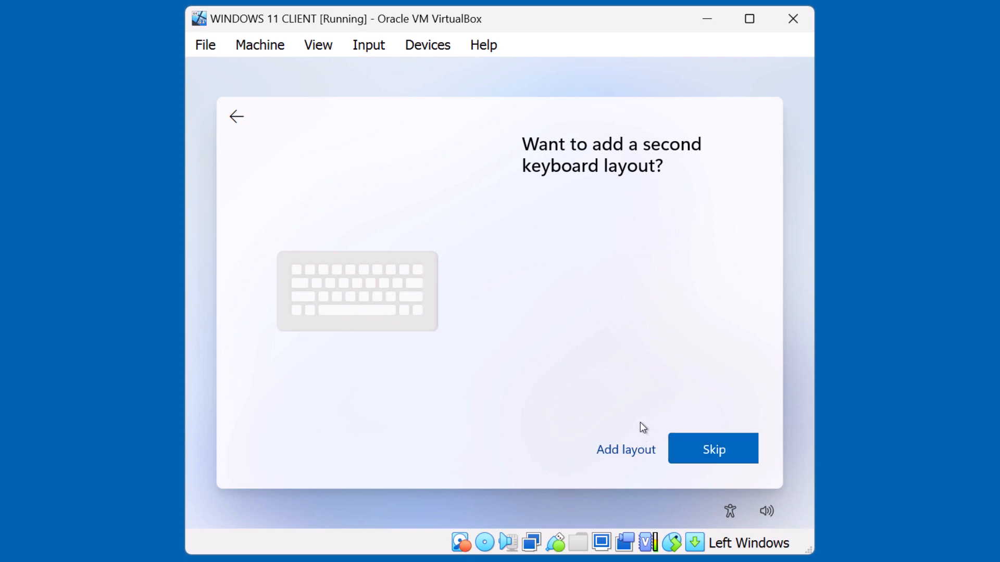
Step: Skip the second keyboard layout and name the device WIN11
{"action": "left_click", "coordinate": [709, 453]}
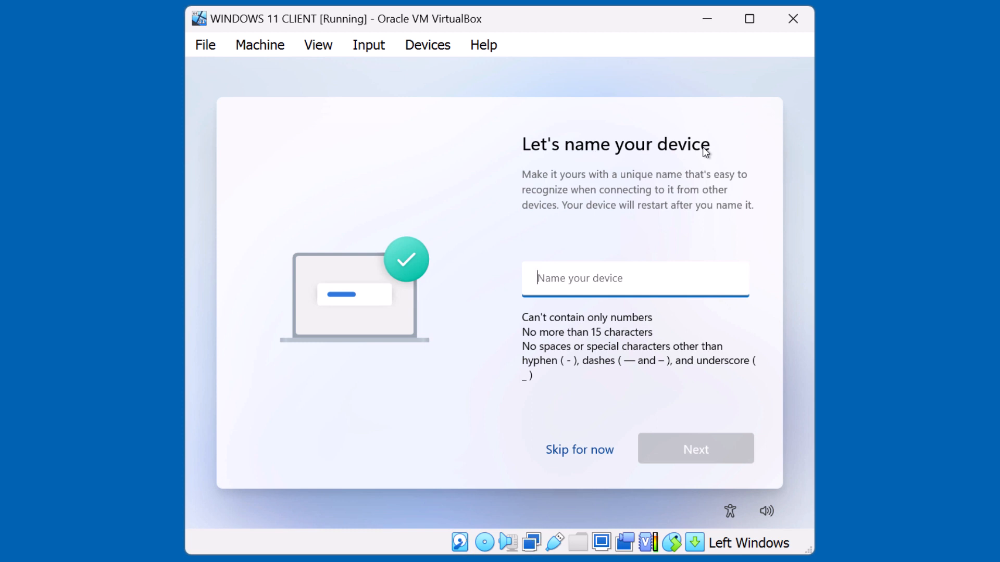
{"action": "type", "text": "WIN11"}
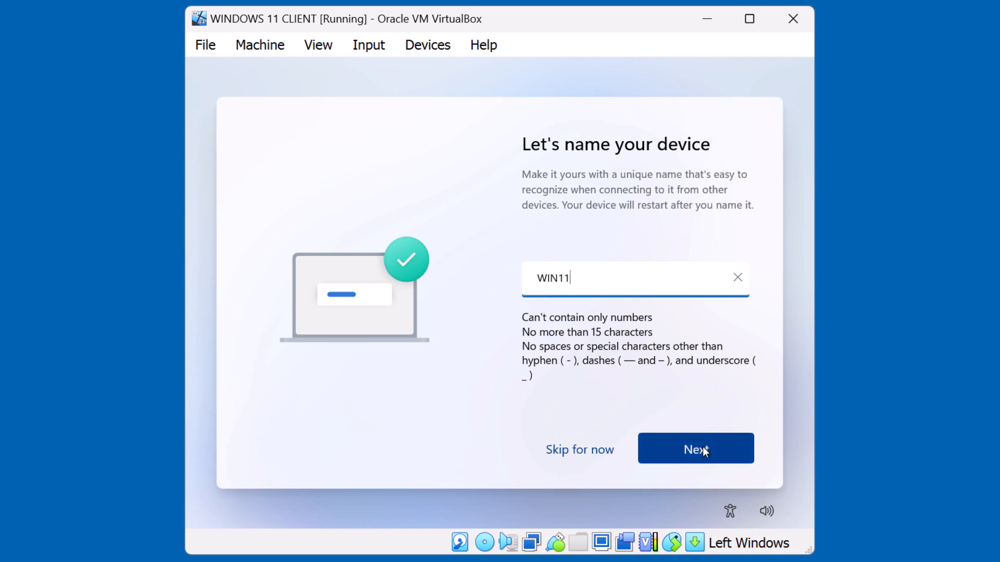
{"action": "left_click", "coordinate": [703, 451]}
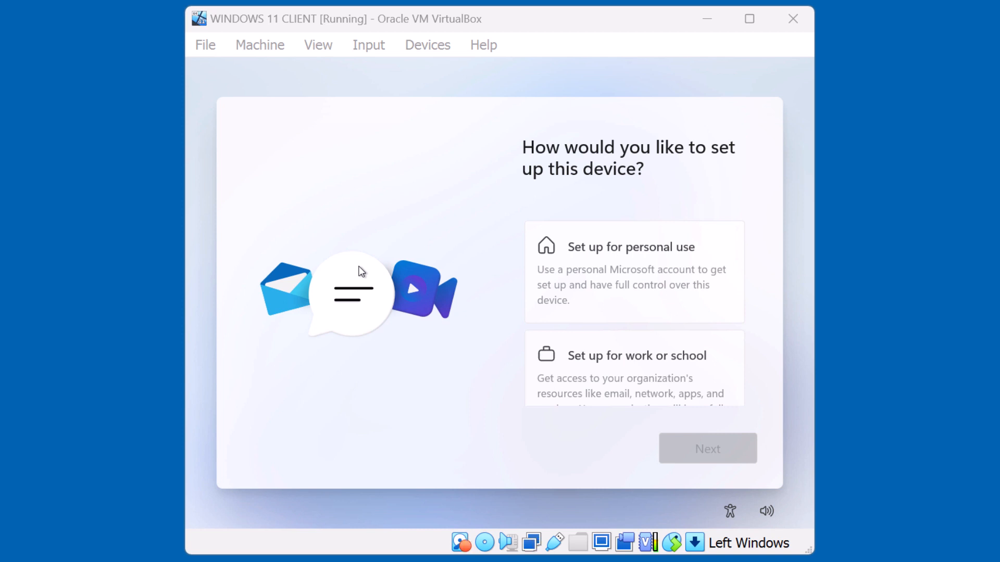
Step: Choose work or school setup, then pick Domain join instead under sign-in options
{"action": "left_click", "coordinate": [586, 360]}
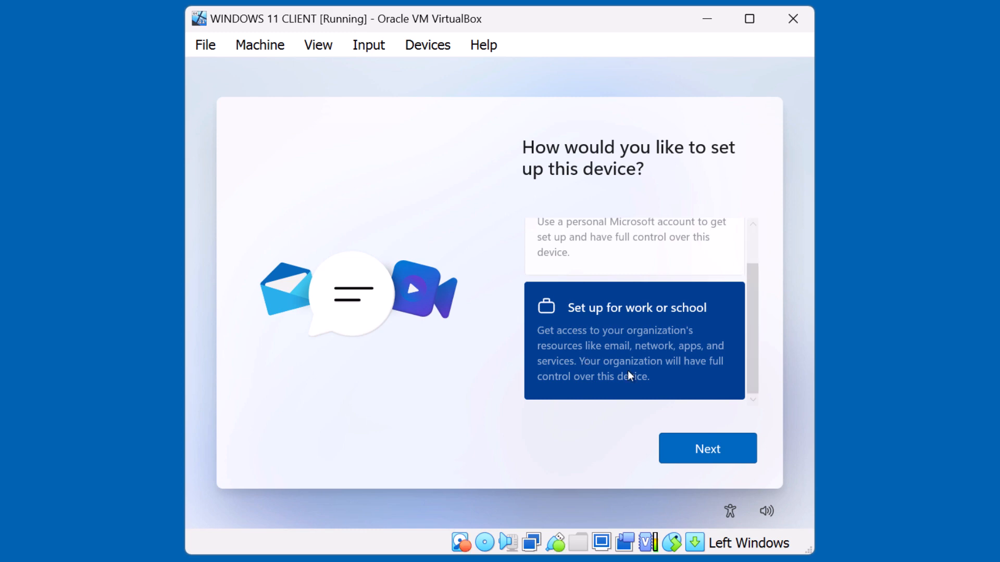
{"action": "left_click", "coordinate": [697, 446]}
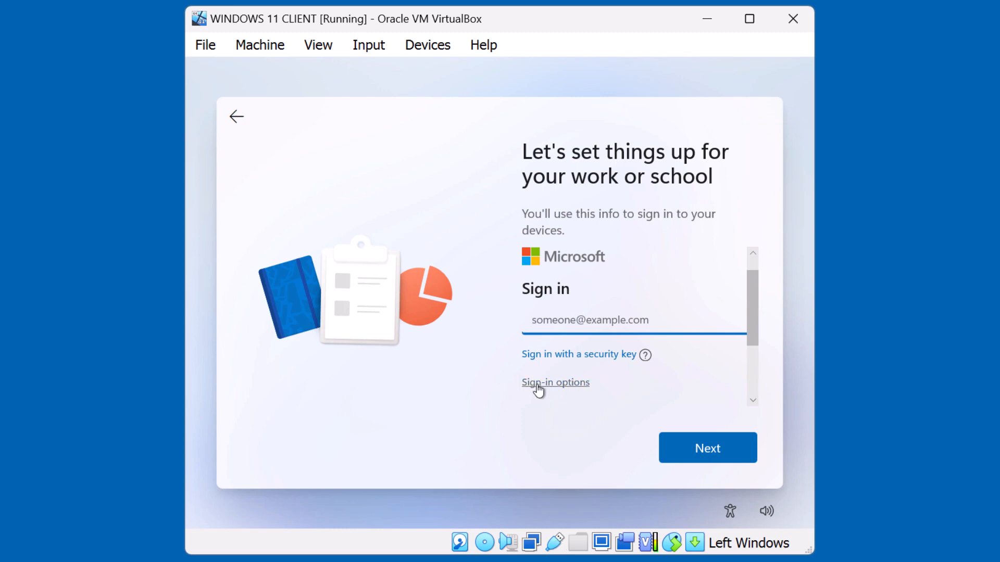
{"action": "left_click", "coordinate": [537, 386]}
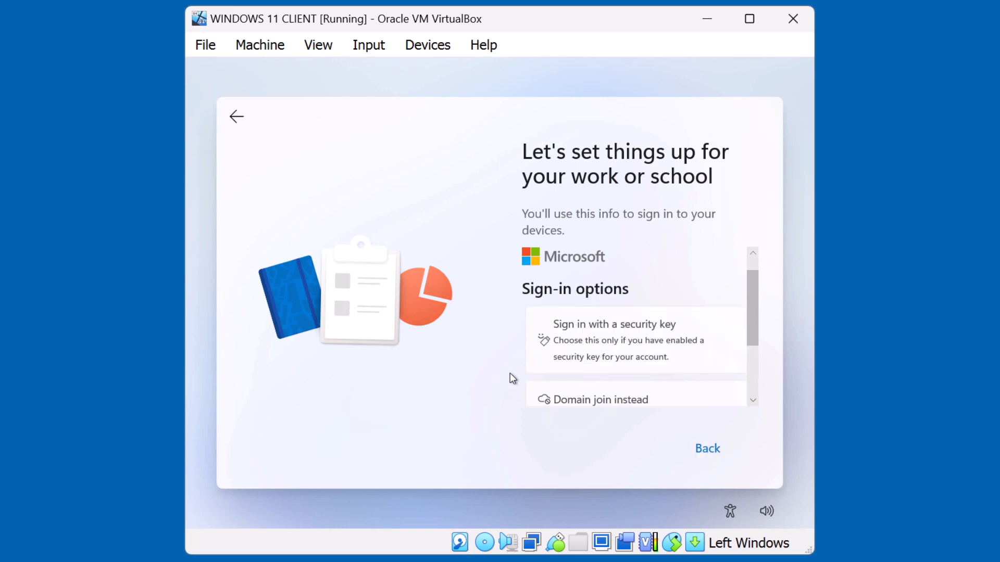
{"action": "left_click", "coordinate": [591, 401]}
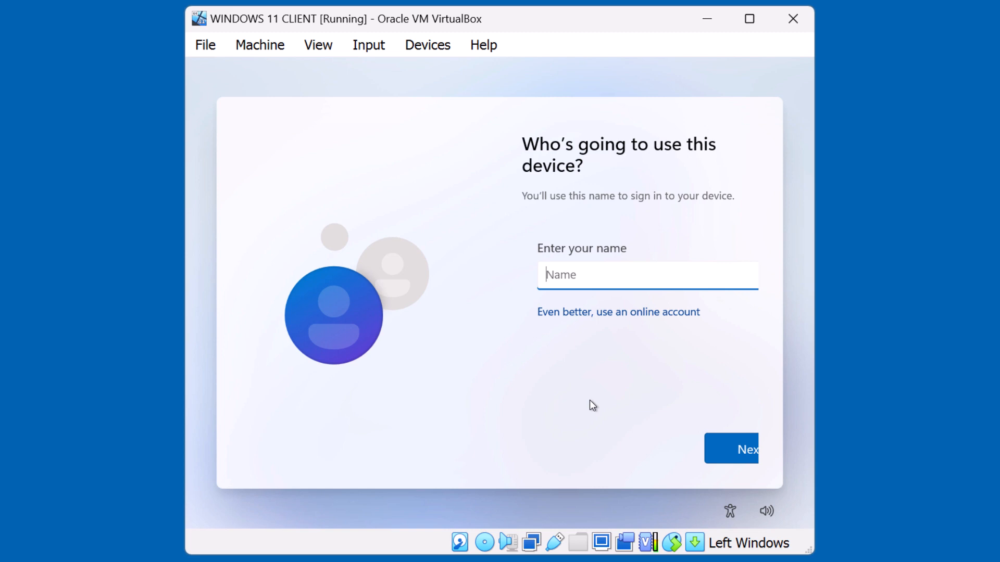
Step: Create the local account 'Admin', entering a password and retyping it to confirm
{"action": "type", "text": "Admin"}
{"action": "left_click", "coordinate": [718, 448]}
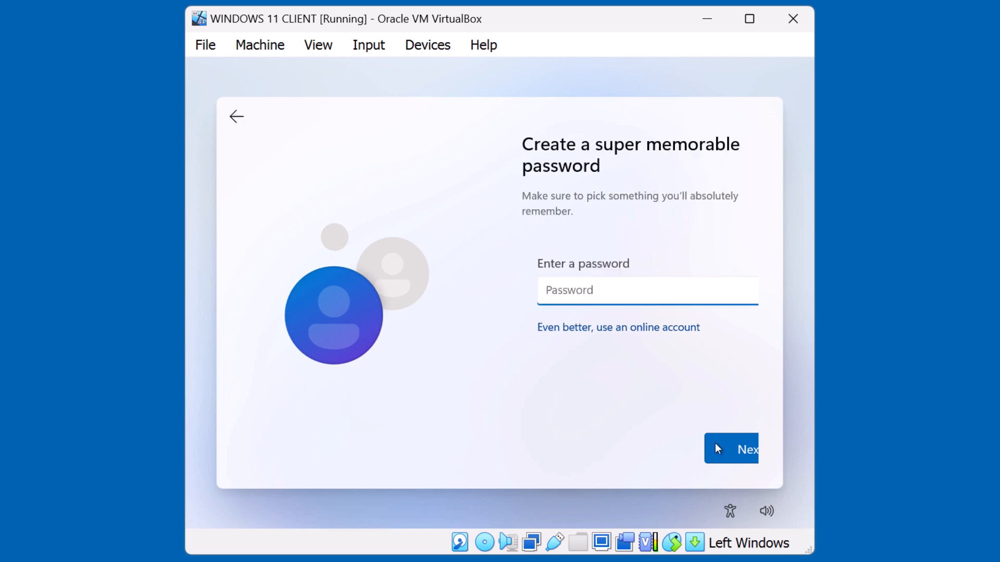
{"action": "type", "text": "P"}
{"action": "type", "text": "•••••••"}
{"action": "key", "text": "Tab"}
{"action": "left_click", "coordinate": [718, 449]}
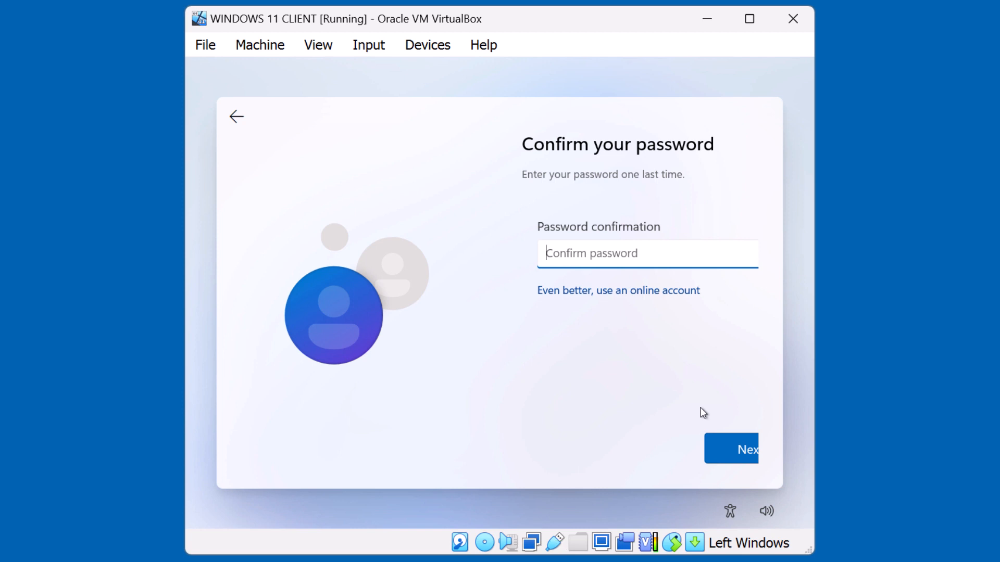
{"action": "type", "text": "•••••"}
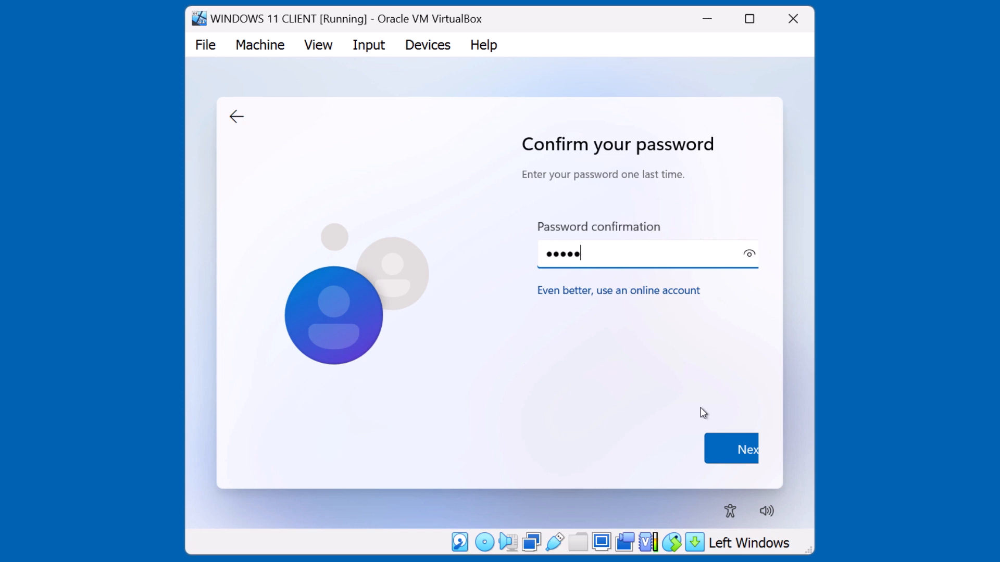
{"action": "type", "text": "•••"}
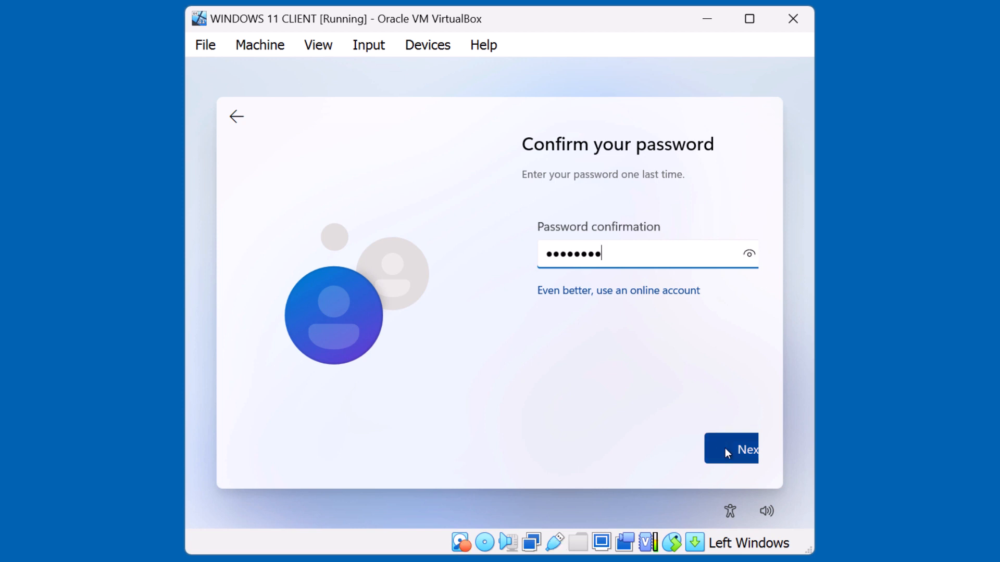
{"action": "left_click", "coordinate": [724, 448]}
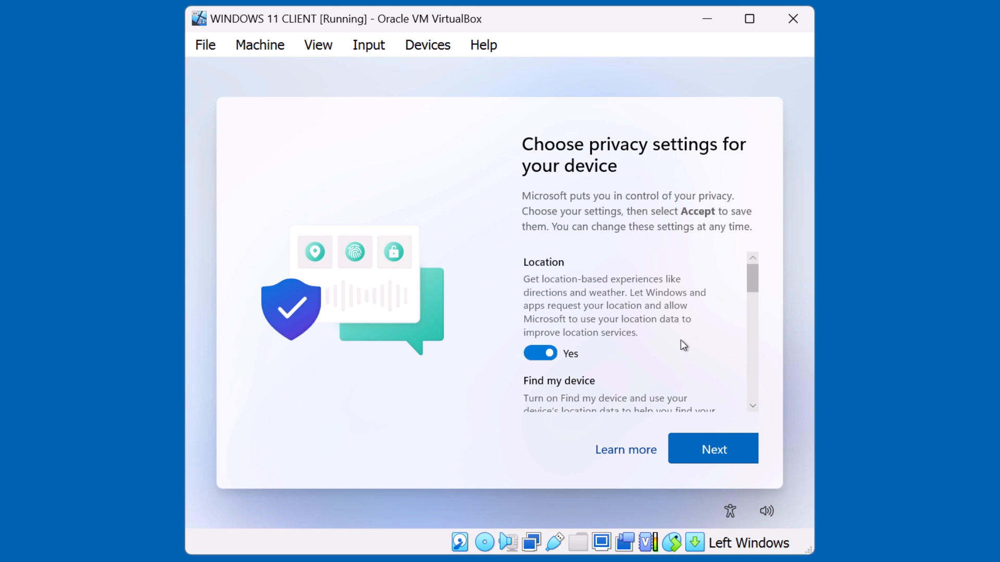
Step: Review the privacy settings list and accept them with every option left at Yes
{"action": "scroll", "coordinate": [684, 346], "scroll_direction": "down", "scroll_amount": 2}
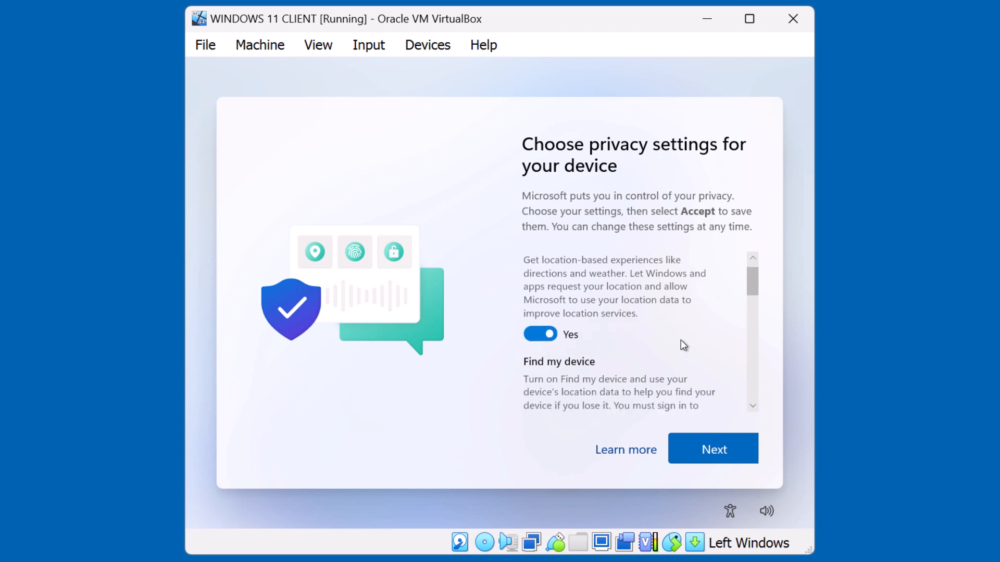
{"action": "scroll", "coordinate": [684, 345], "scroll_direction": "up", "scroll_amount": 2}
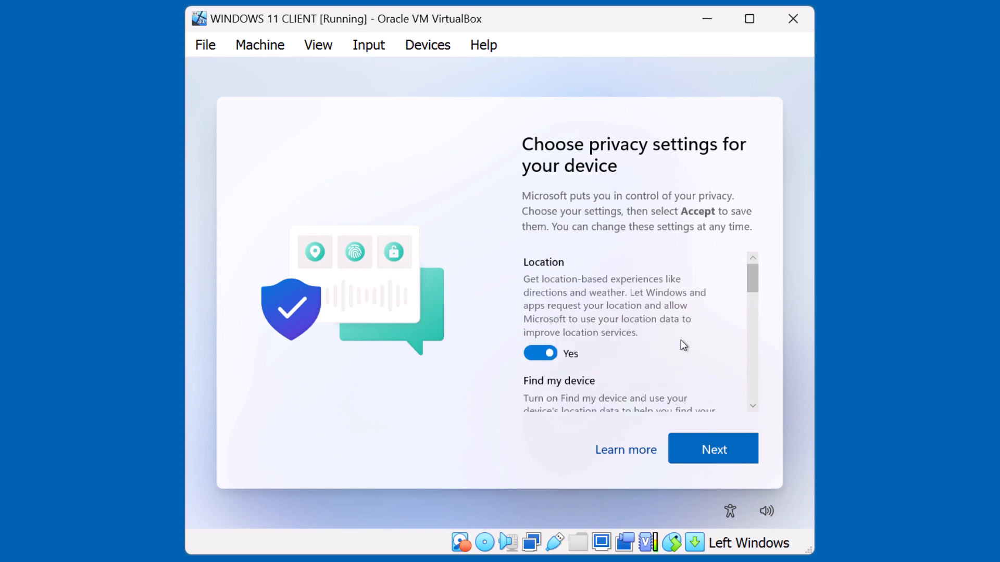
{"action": "scroll", "coordinate": [681, 342], "scroll_direction": "down", "scroll_amount": 5}
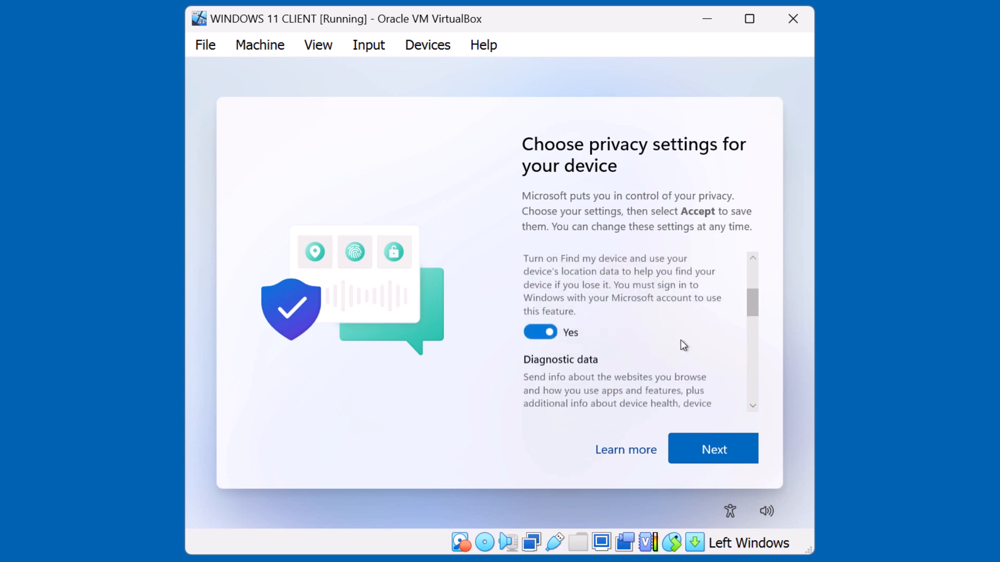
{"action": "scroll", "coordinate": [680, 339], "scroll_direction": "down", "scroll_amount": 1}
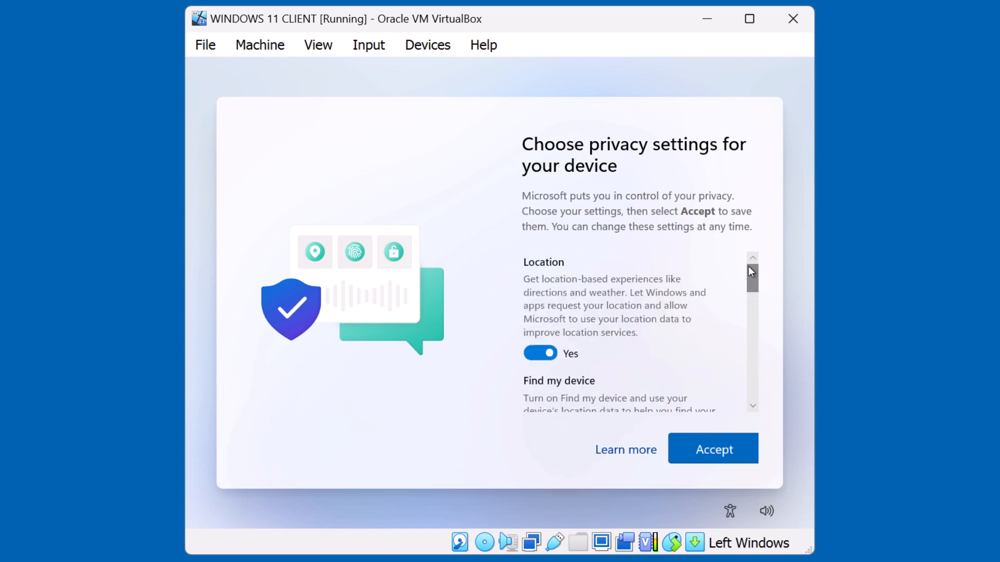
{"action": "left_click_drag", "start_coordinate": [748, 267], "coordinate": [749, 391]}
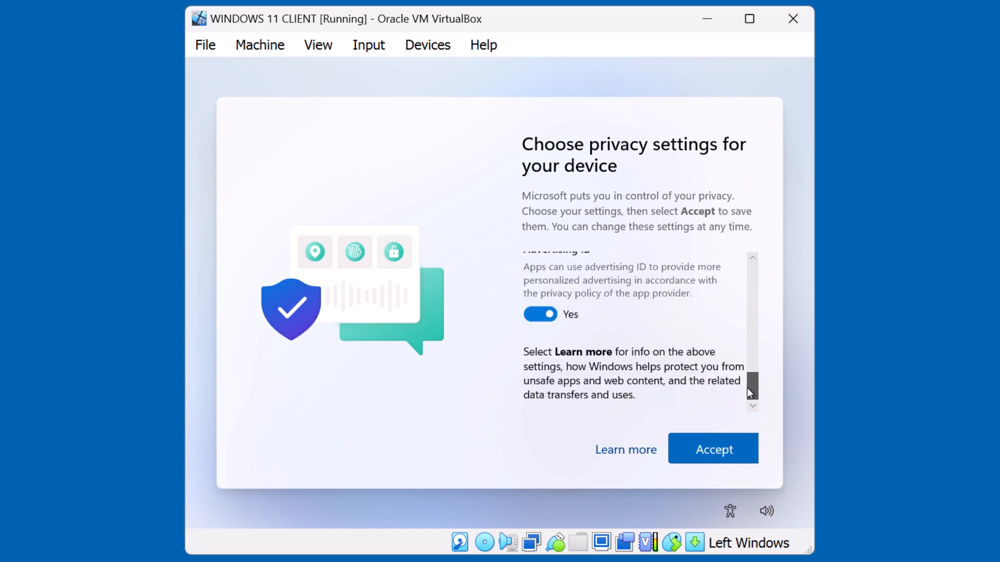
{"action": "left_click", "coordinate": [723, 448]}
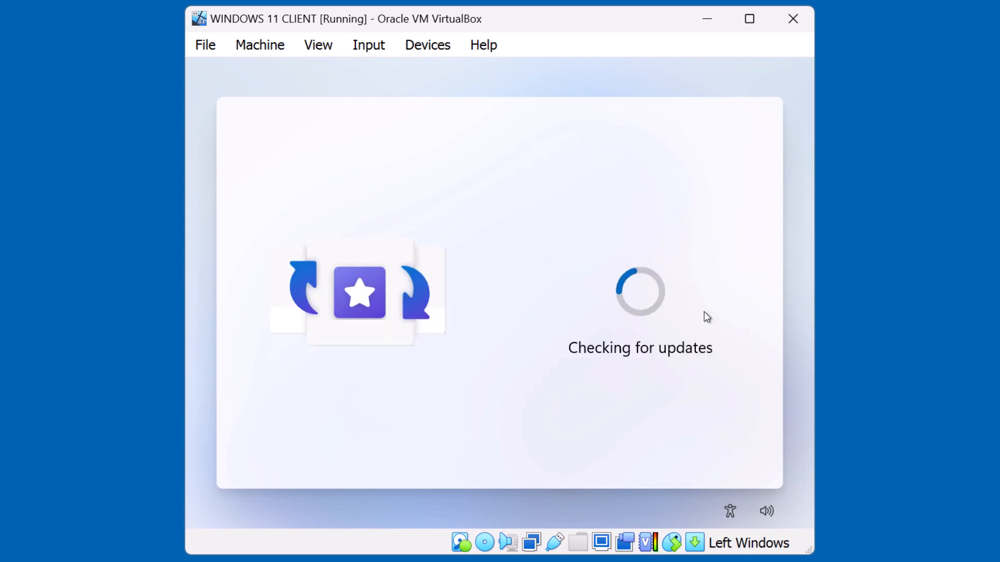